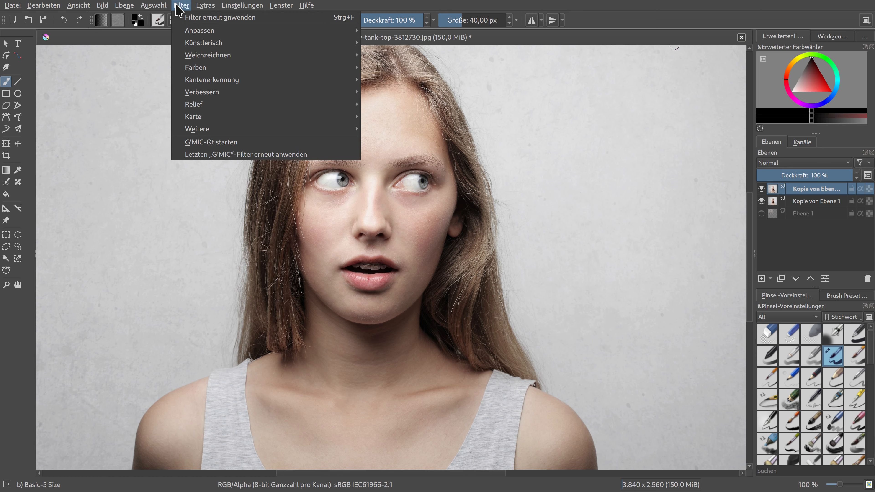
Sharpen the topmost layer copy with the G'MIC filter Sharpen [Unsharp Mask], using the channel YCbCr [Luminance].
left_click(209, 142)
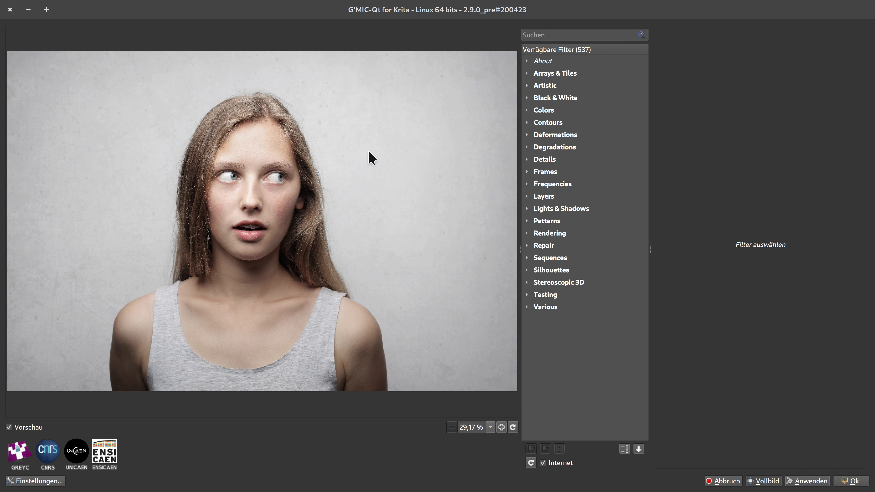
left_click(527, 160)
scroll(568, 200, "down", 1)
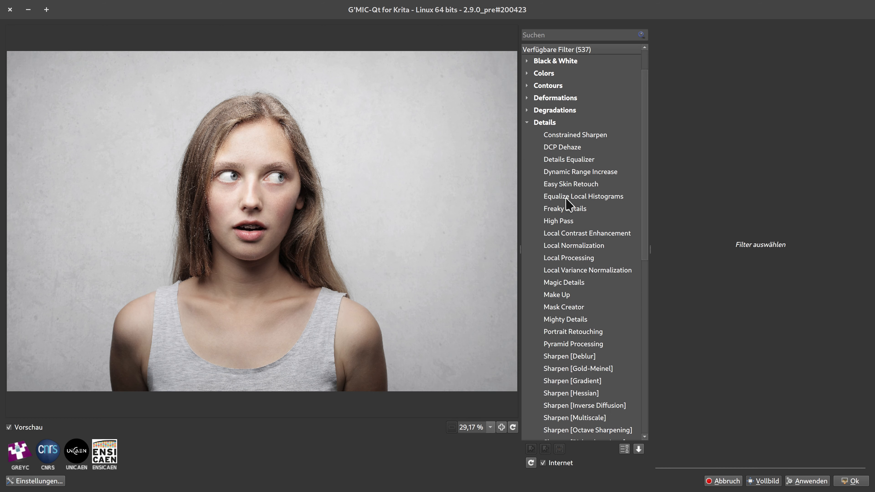
scroll(568, 204, "down", 3)
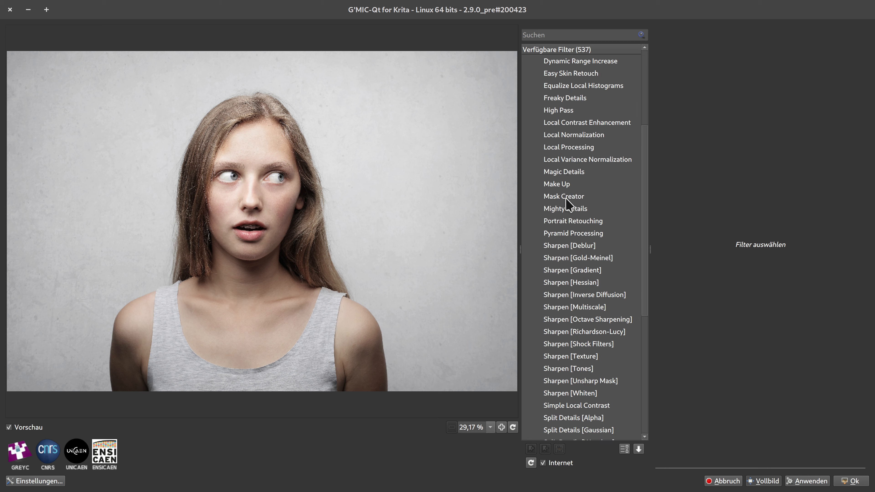
scroll(566, 199, "down", 2)
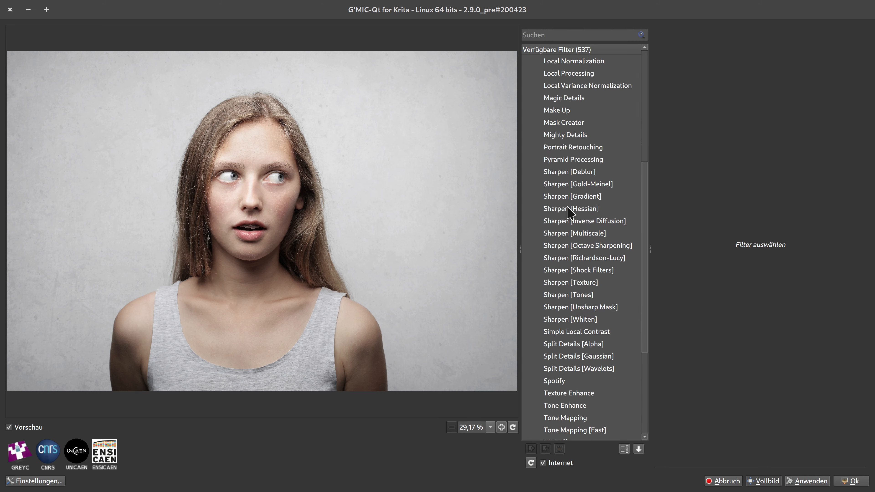
left_click(579, 306)
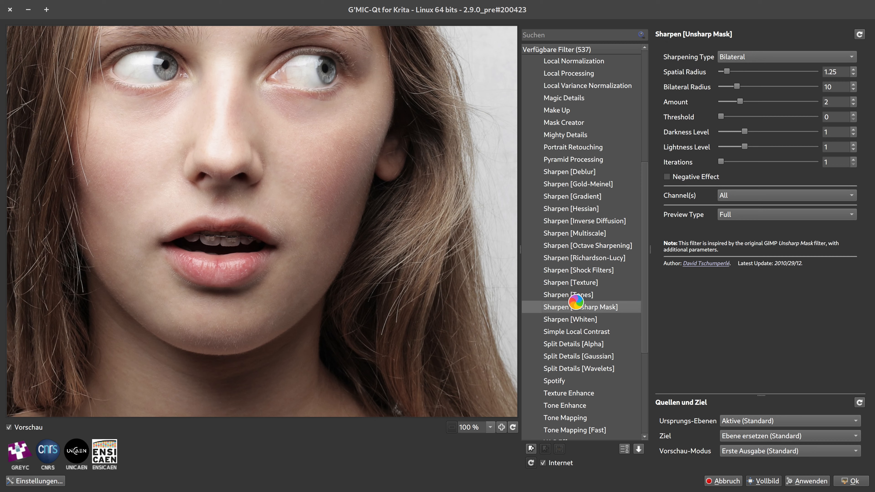
left_click(767, 195)
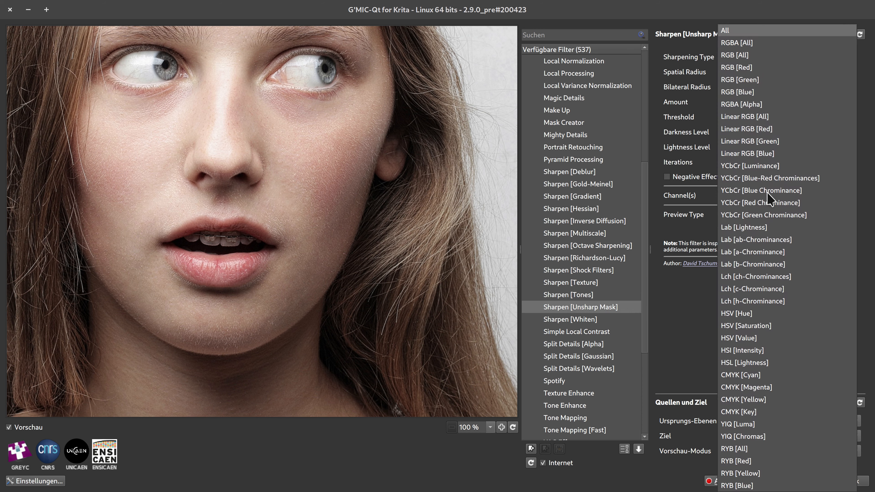
left_click(768, 167)
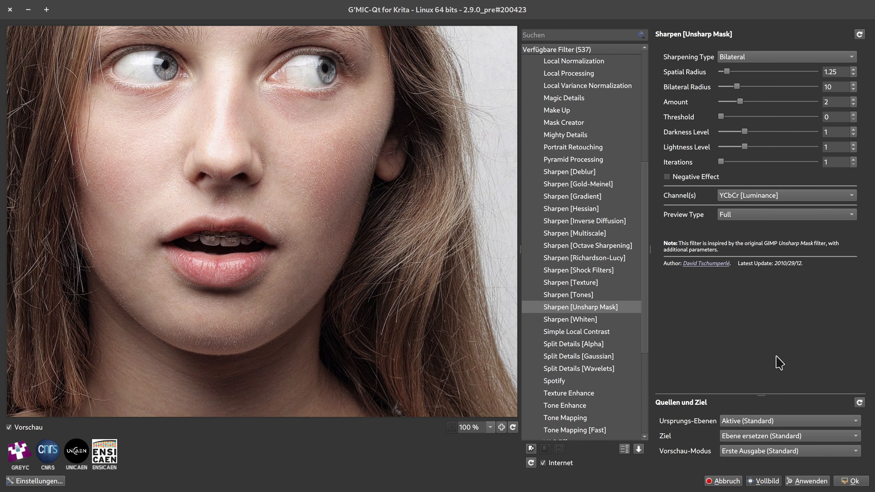
left_click(843, 482)
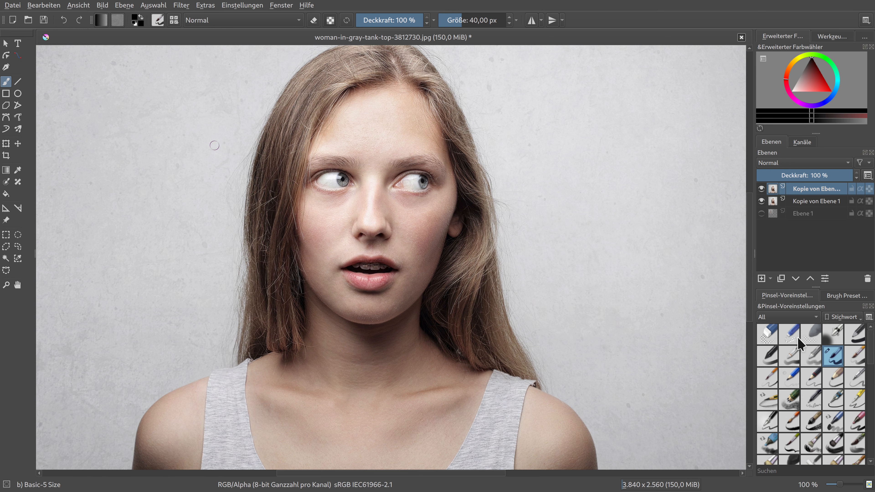
Move the lower visible layer copy to the top of the stack and set its blending mode to Ineinanderkopieren.
left_click(808, 202)
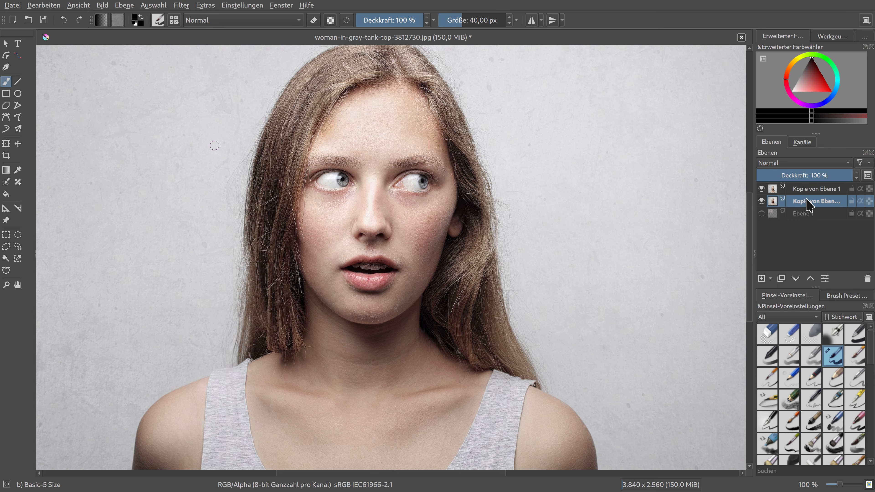
left_click(810, 279)
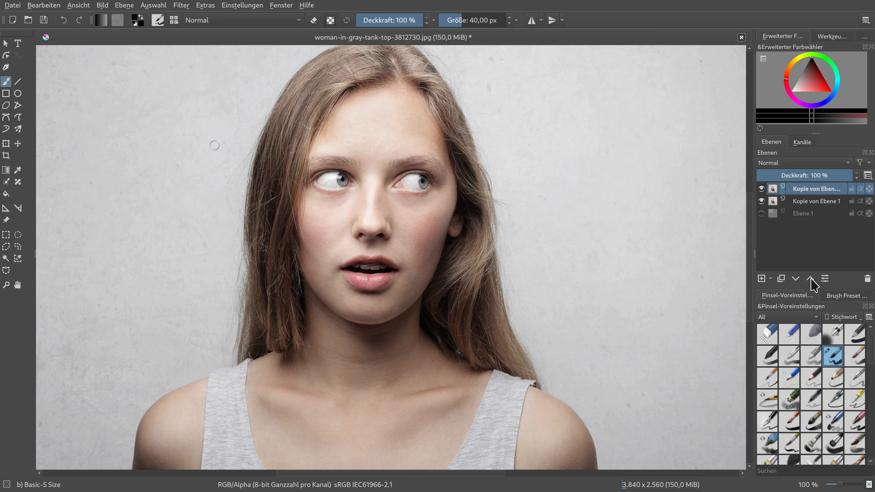
left_click(830, 162)
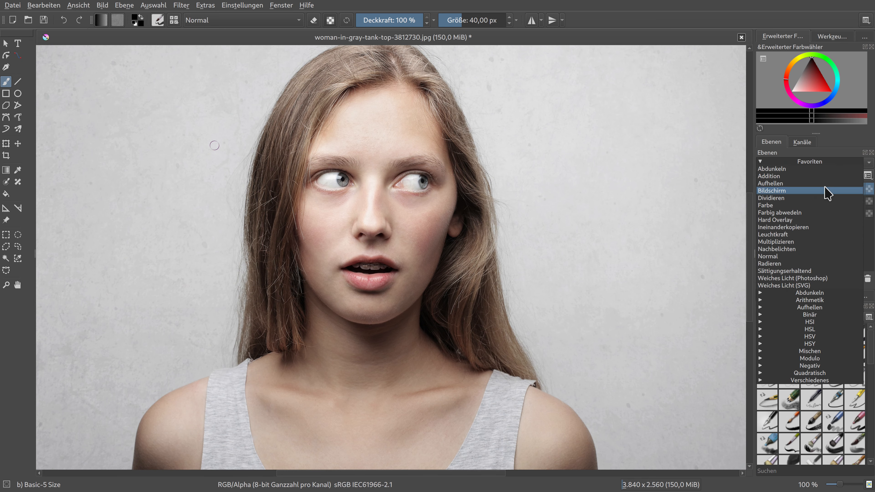
left_click(819, 228)
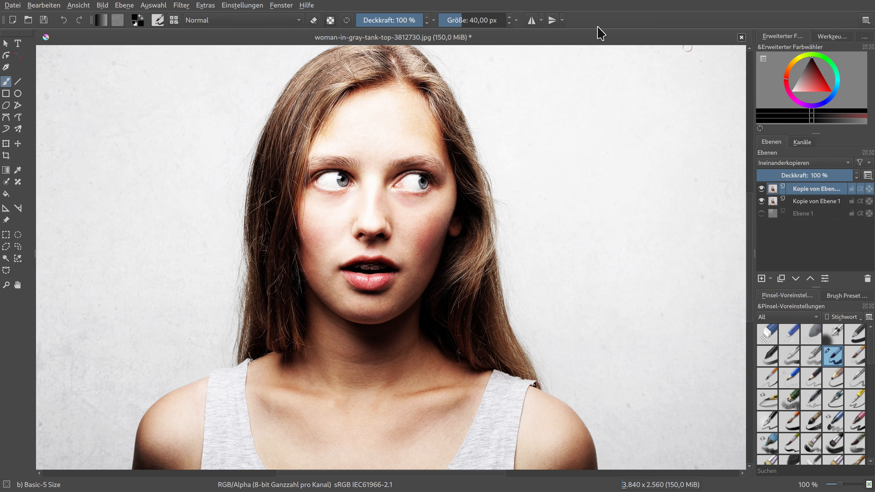
Apply Gaußsches Weichzeichnen with a 25 px radius in both directions to the Ineinanderkopieren layer and merge it into the layer below.
left_click(181, 5)
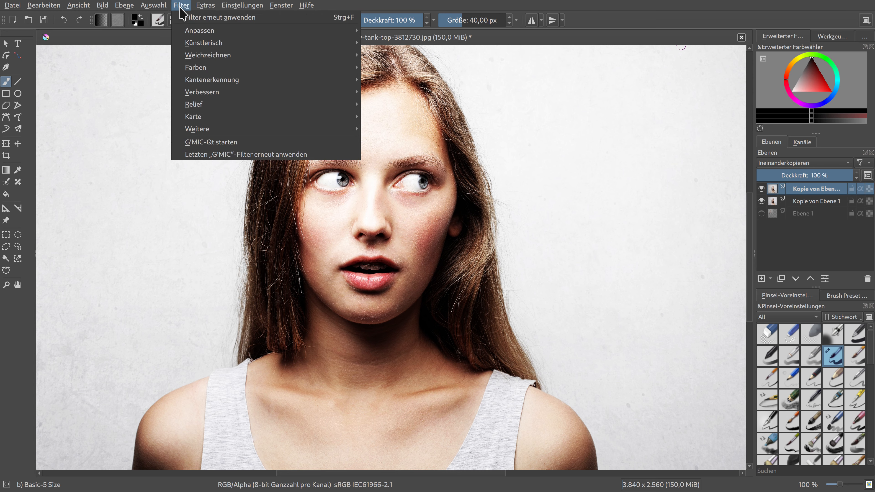
mouse_move(197, 56)
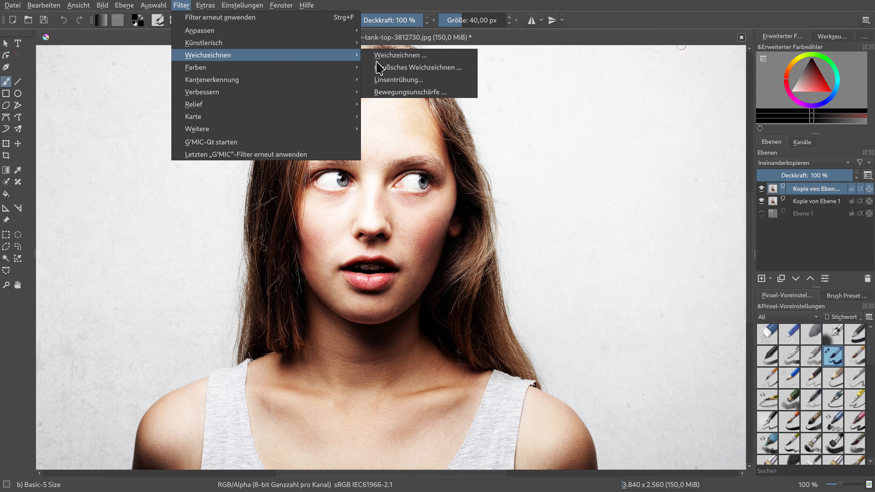
left_click(380, 68)
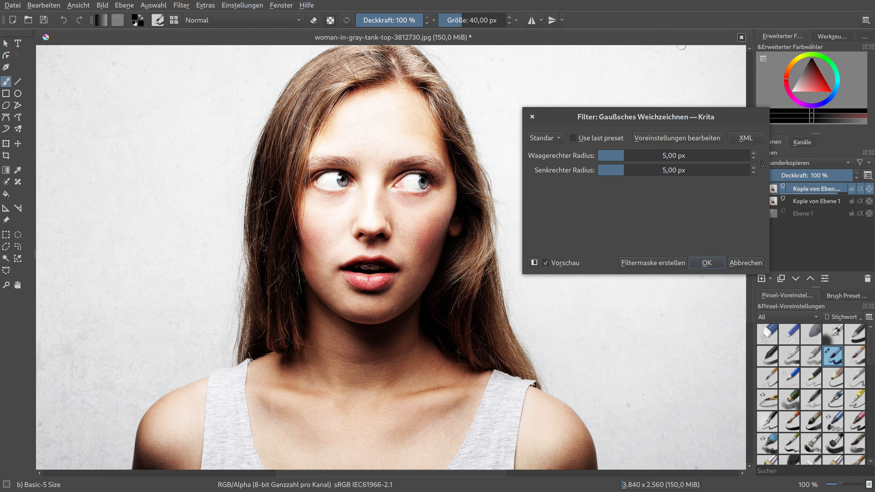
left_click(667, 155)
key("Return")
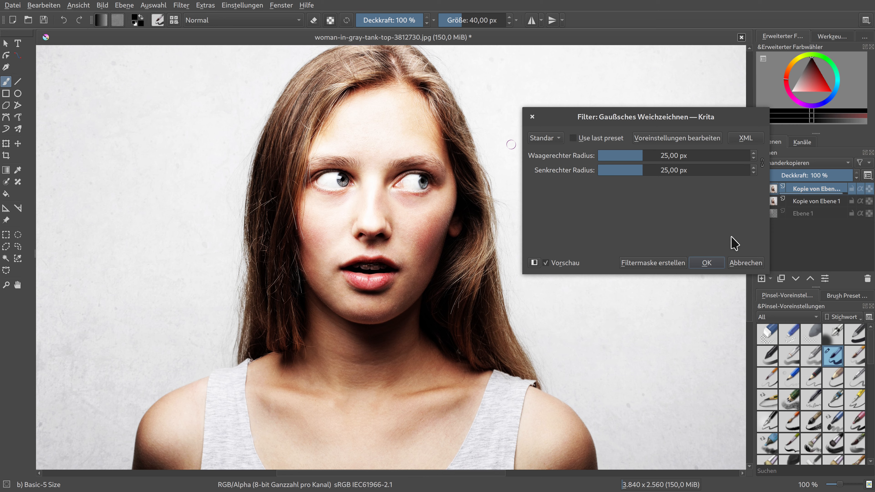
left_click(706, 263)
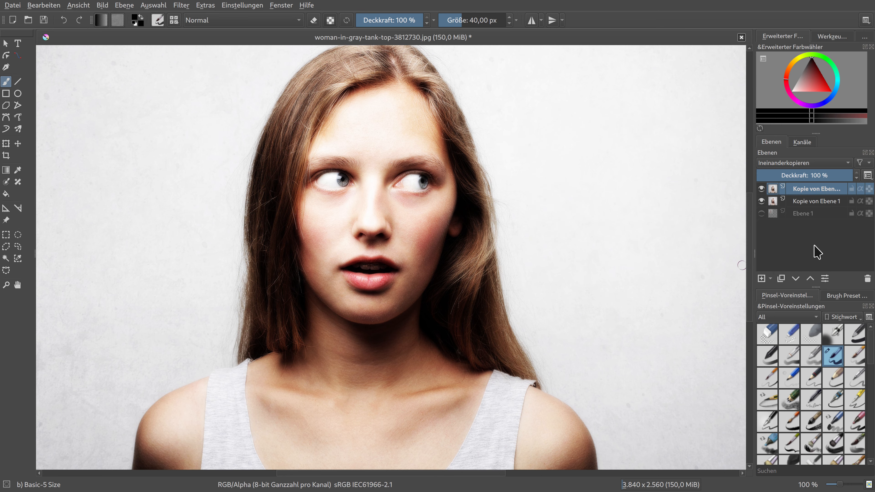
right_click(813, 194)
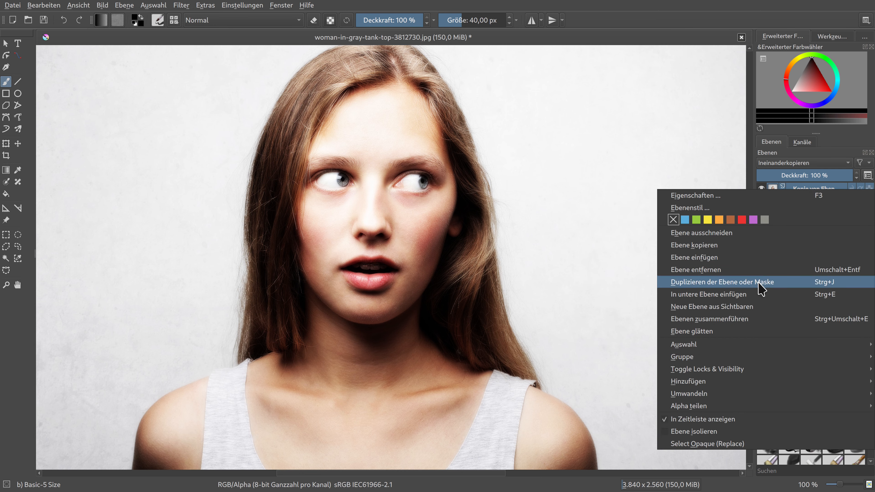
left_click(759, 299)
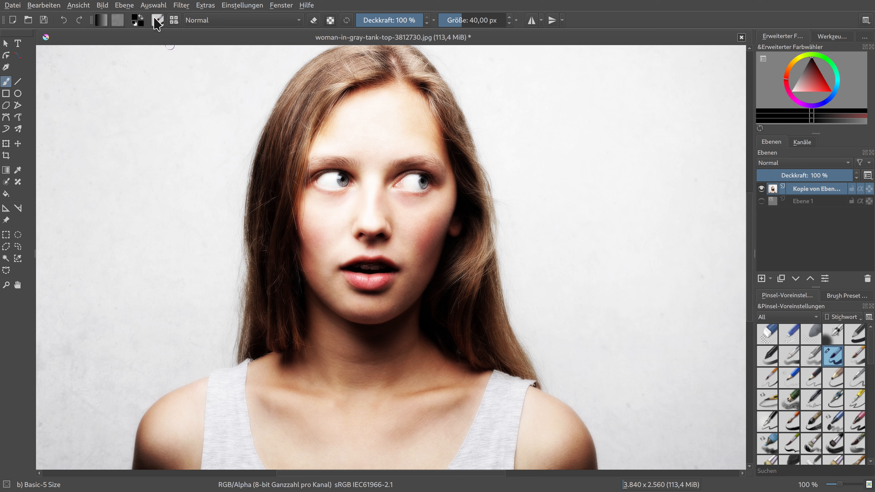
Sharpen the merged layer again with G'MIC's Sharpen [Unsharp Mask] on YCbCr [Luminance], checking the face in the preview.
left_click(180, 6)
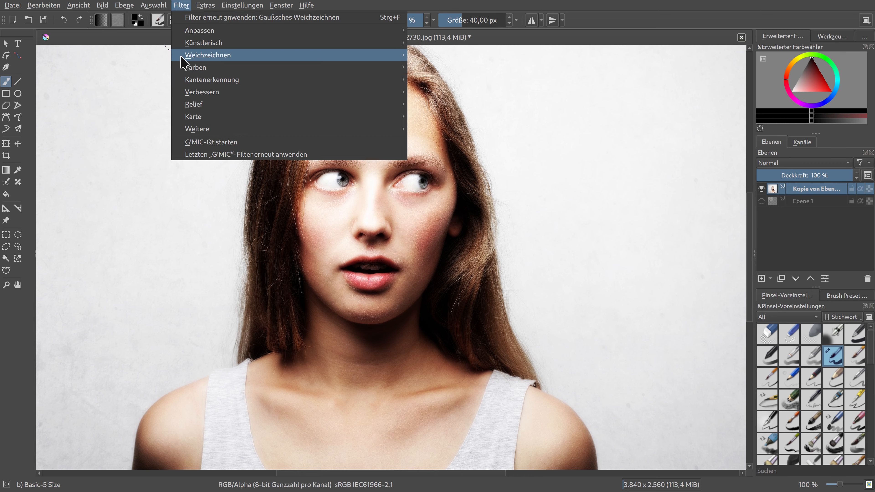
left_click(203, 148)
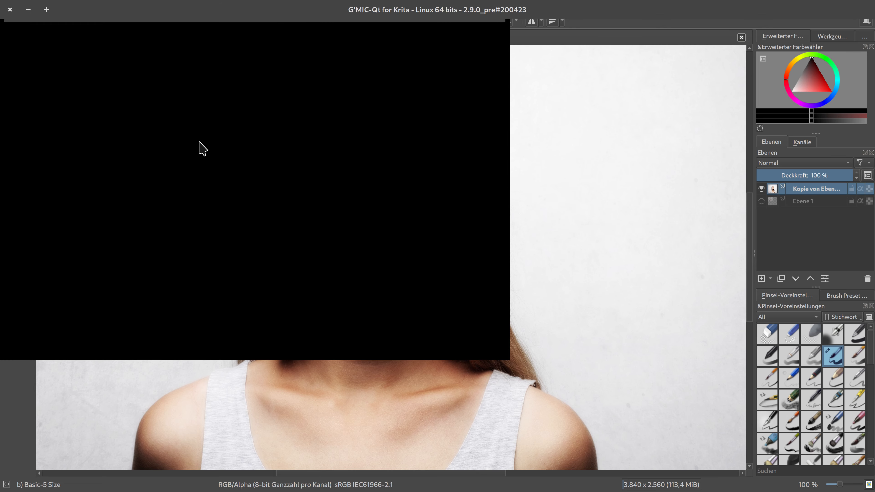
scroll(565, 203, "up", 10)
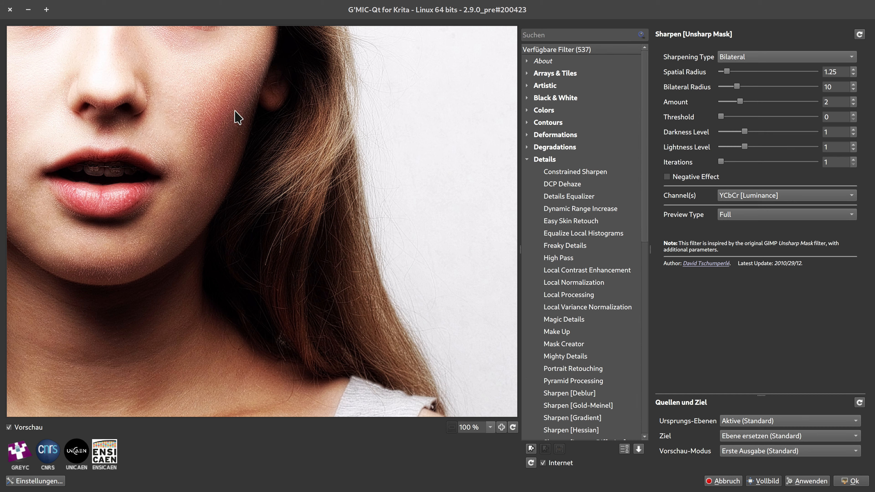
left_click_drag(199, 96, 328, 243)
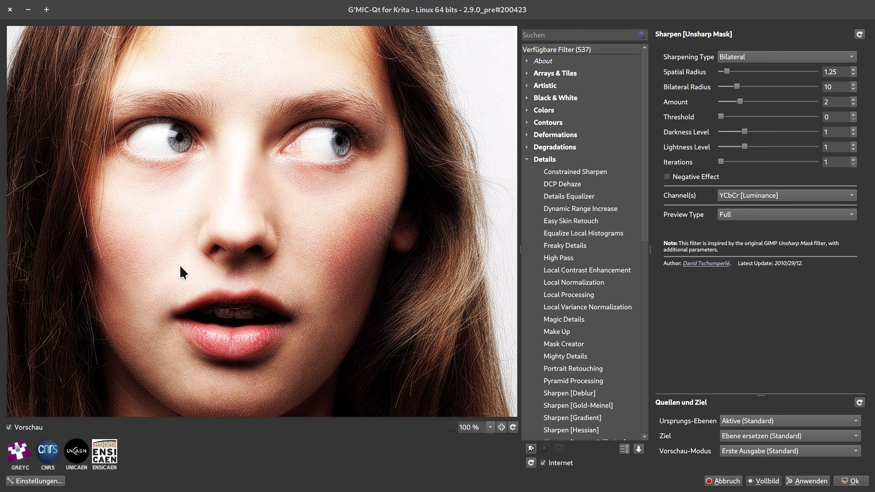
left_click(851, 481)
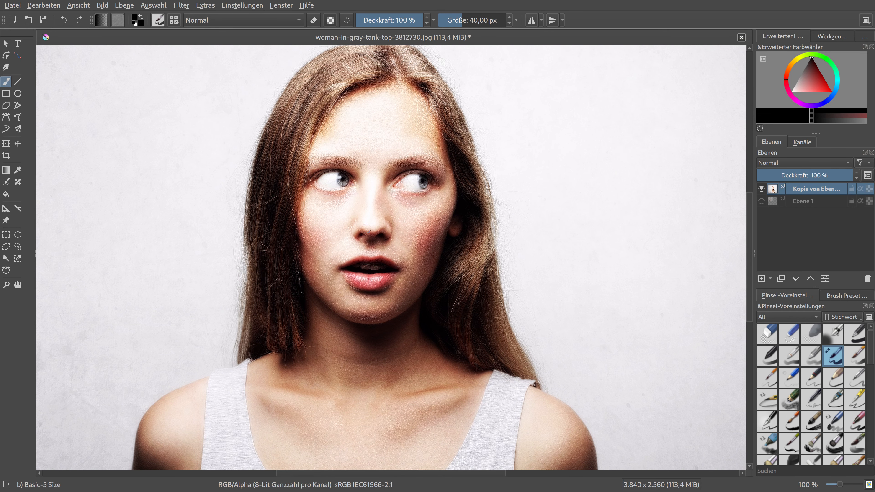
Smooth the merged portrait layer with the G'MIC Repair filter Smooth [Median], checking the face in the preview.
left_click(178, 4)
left_click(213, 155)
left_click(528, 159)
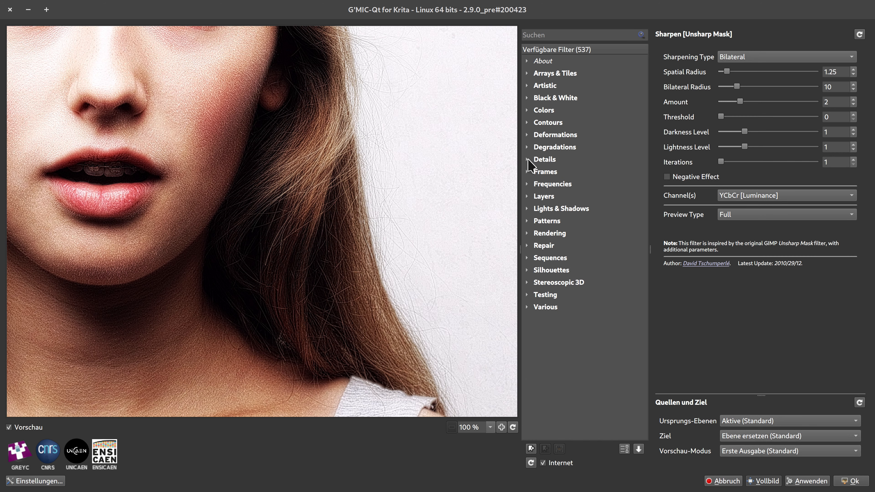
left_click(527, 245)
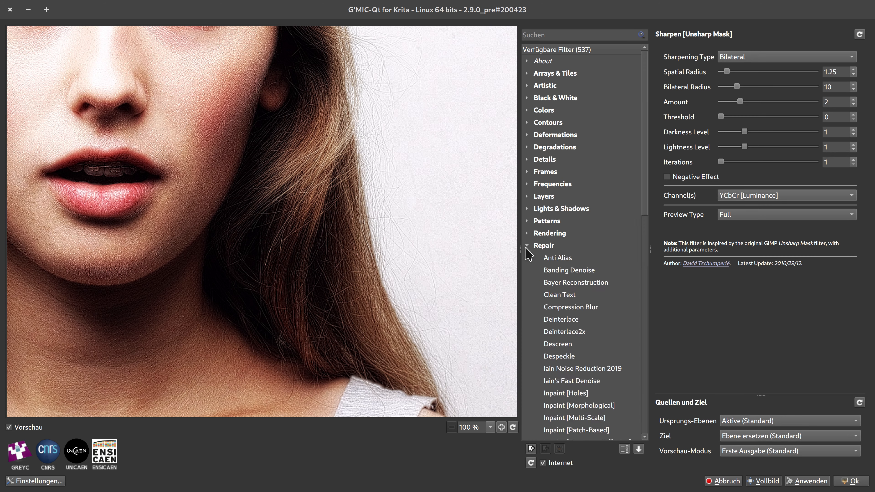
scroll(569, 274, "down", 7)
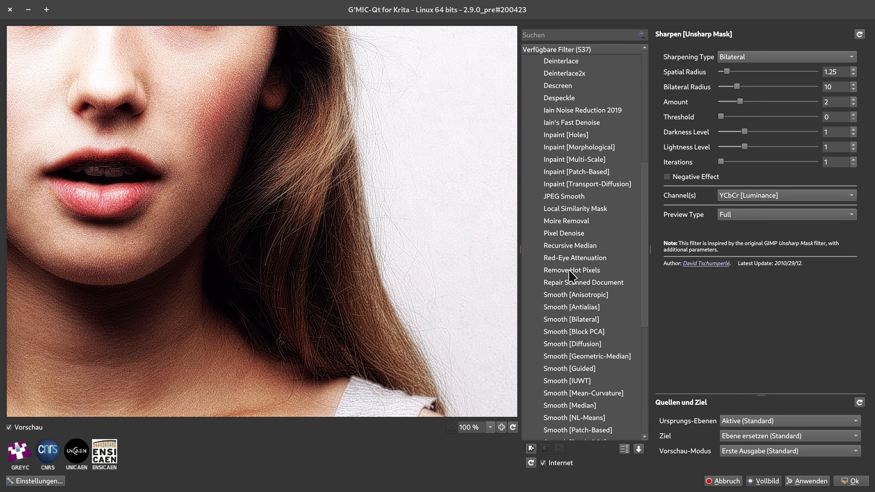
scroll(568, 274, "down", 1)
scroll(569, 275, "down", 2)
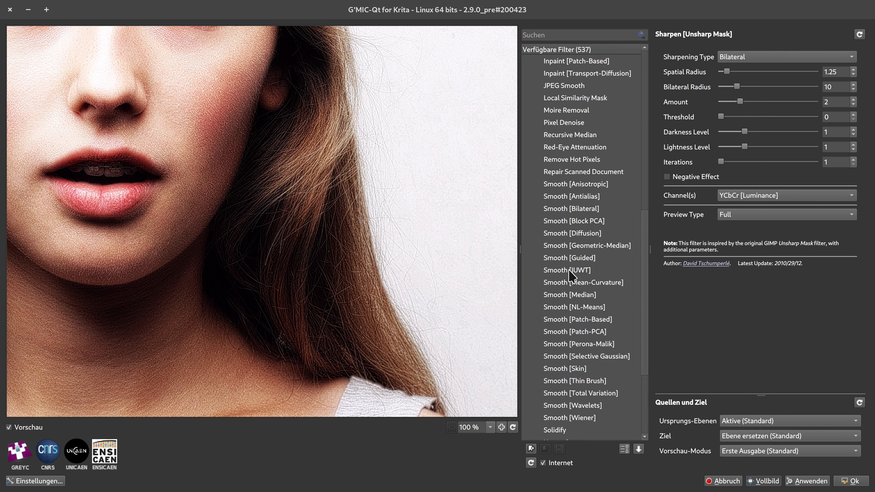
scroll(568, 271, "down", 1)
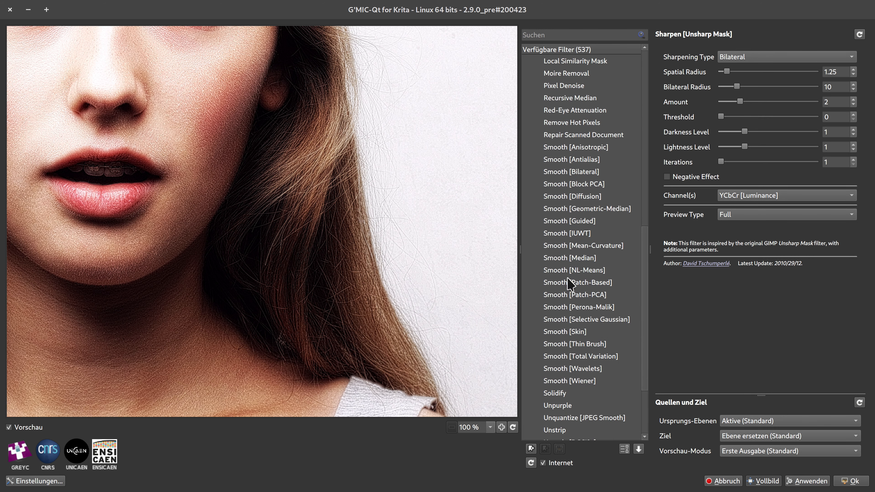
left_click(572, 258)
left_click_drag(157, 91, 310, 221)
left_click(847, 481)
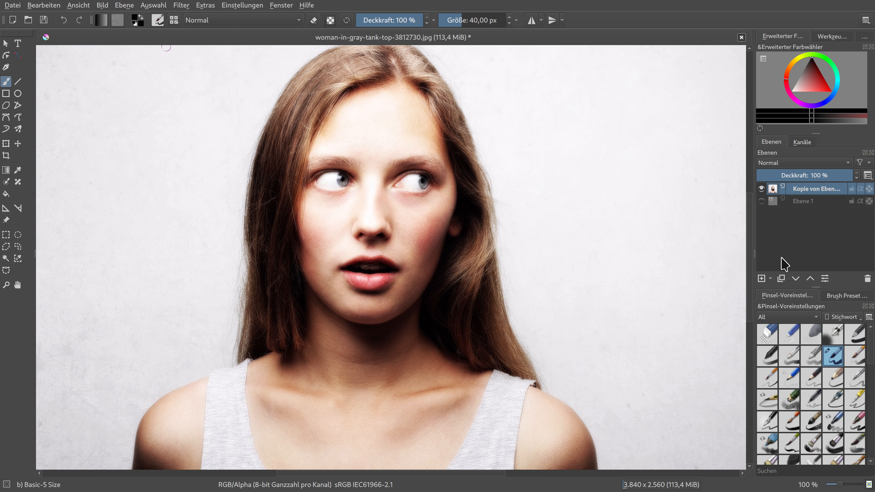
Duplicate the portrait layer with blending mode Weiches Licht (Photoshop) and merge the duplicate into the layer below.
left_click(781, 279)
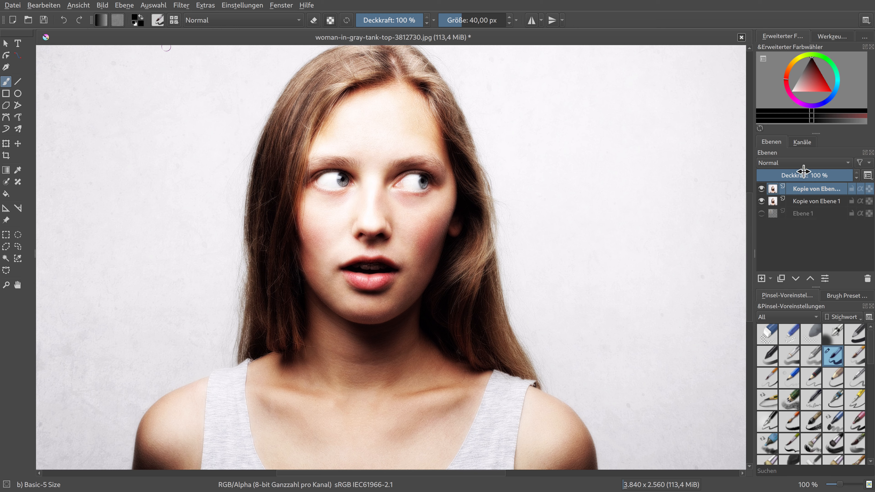
left_click(812, 163)
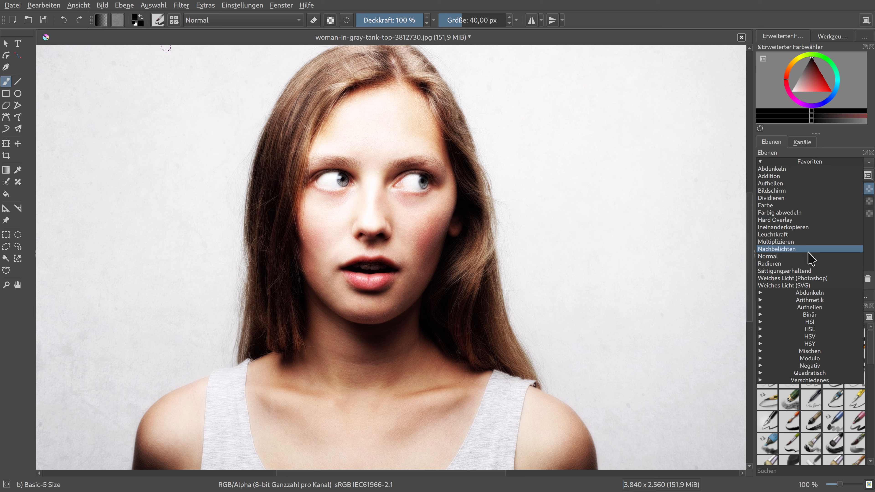
left_click(809, 278)
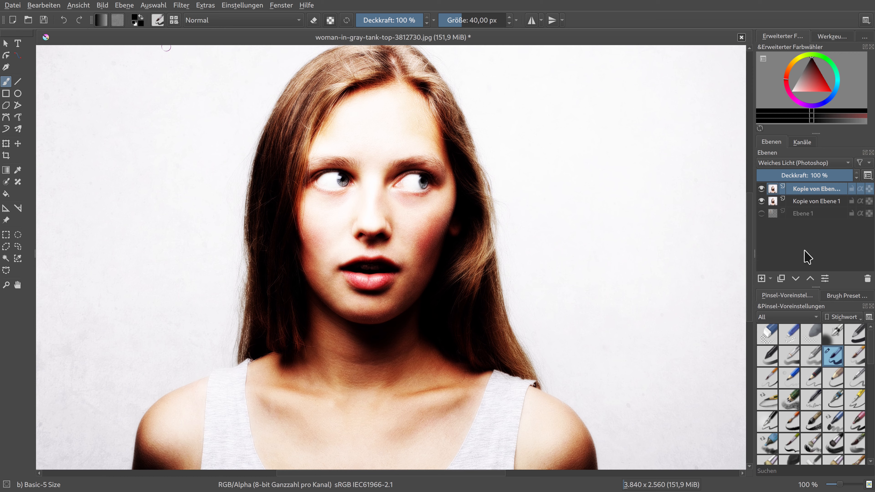
right_click(813, 194)
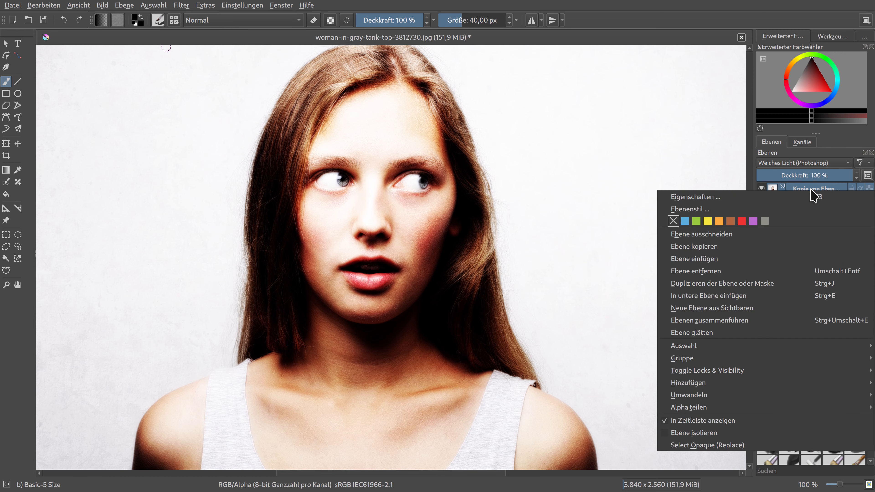
left_click(754, 298)
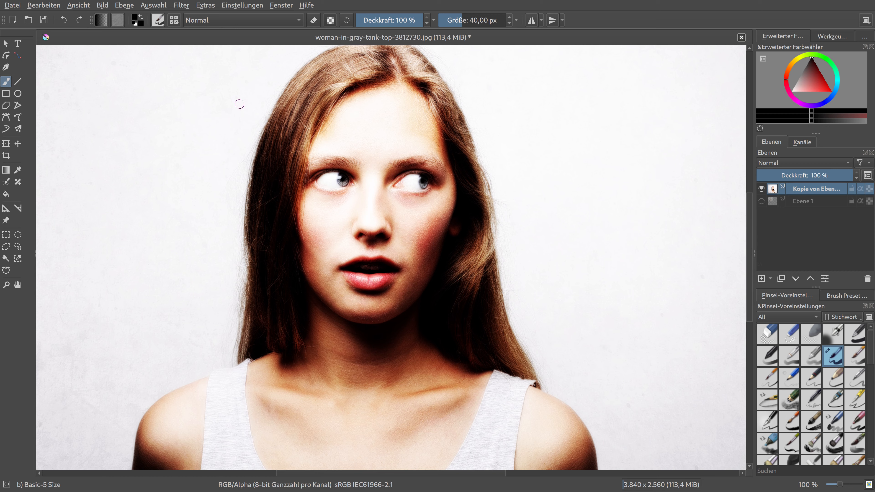
Sharpen the portrait layer with the Unscharf maskieren filter, using a radius of 5,00 and a Betrag of 0,50.
left_click(183, 6)
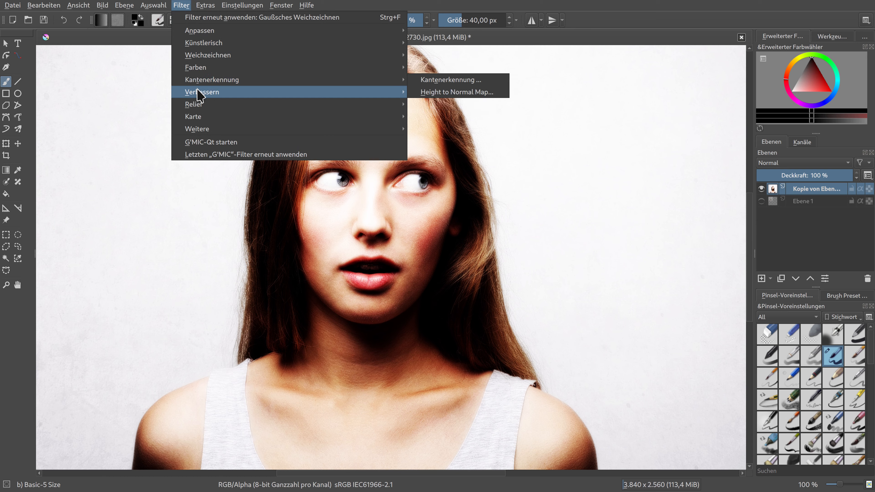
mouse_move(341, 86)
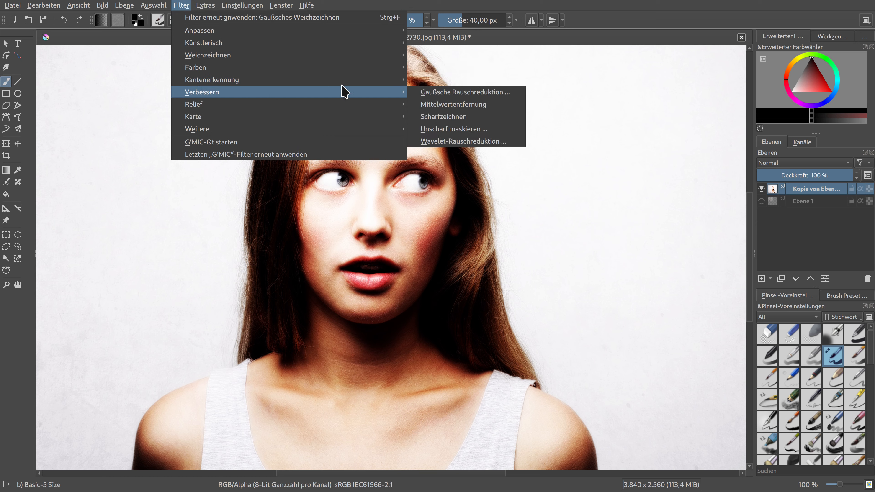
left_click(450, 129)
left_click(673, 156)
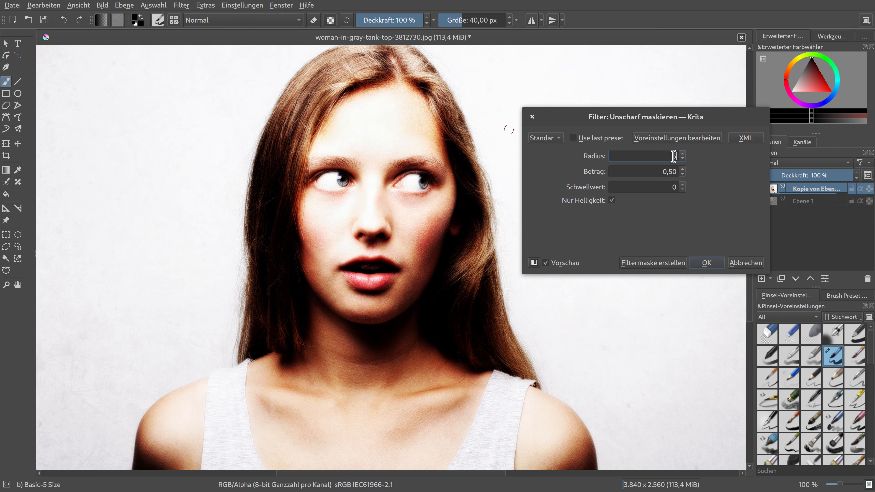
left_click(669, 171)
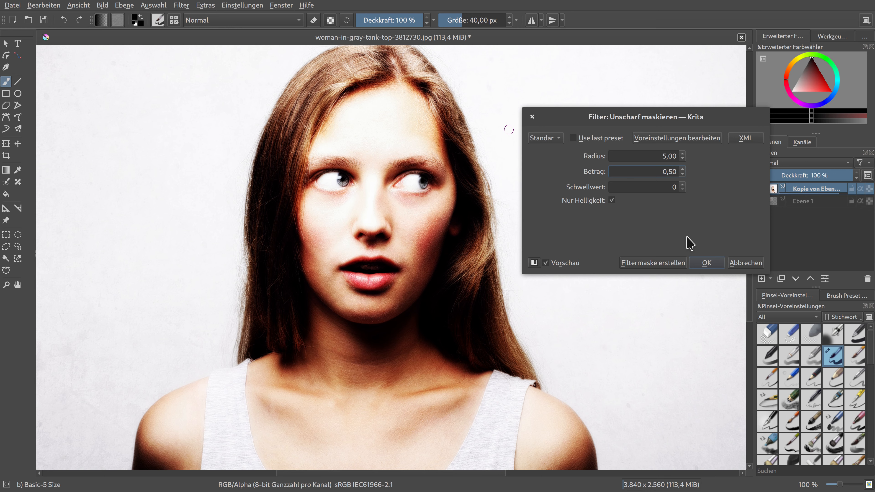
left_click(702, 264)
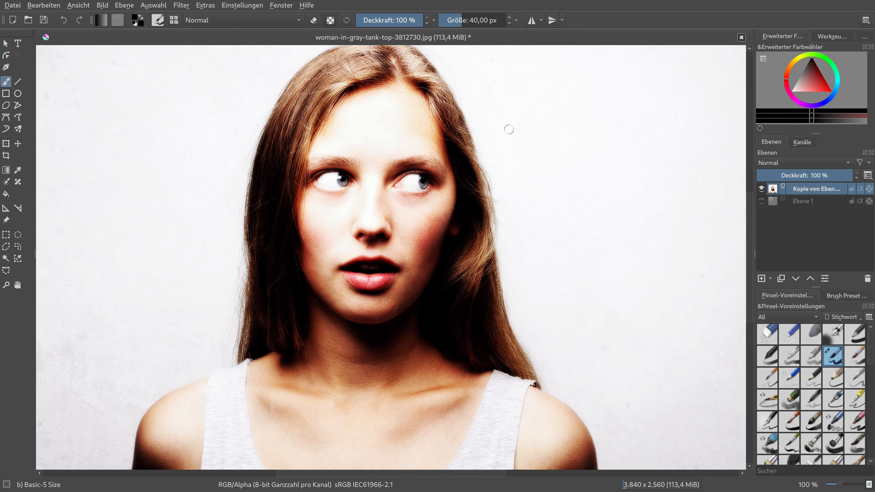
Show the original Ebene 1, compare it with the stylised layer, duplicate Ebene 1 and hide the original again.
left_click(762, 202)
left_click(761, 189)
left_click(760, 189)
left_click(790, 202)
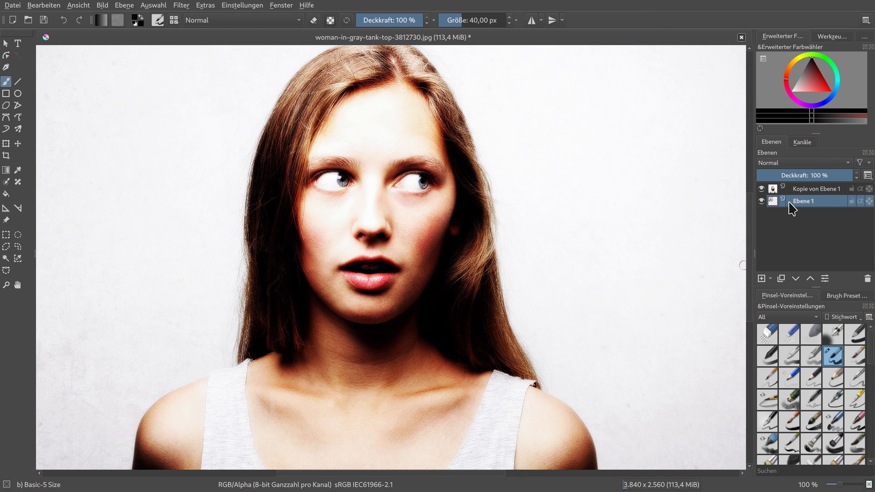
left_click(781, 279)
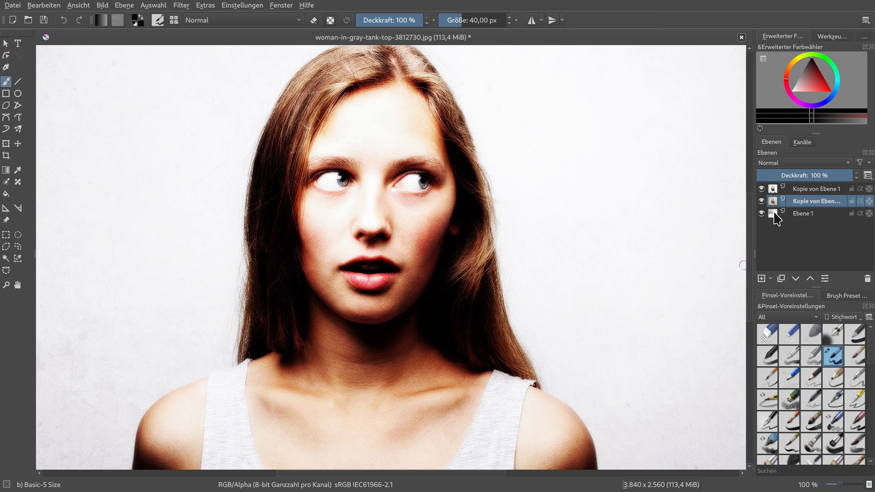
left_click(762, 214)
Reduce the opacity of the stylised upper layer to 50 % and merge it into the copy below.
left_click(790, 192)
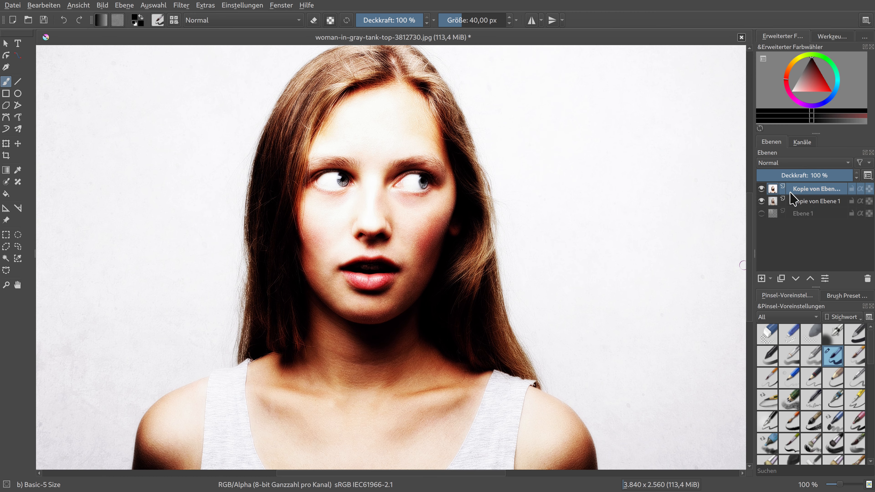
left_click(803, 175)
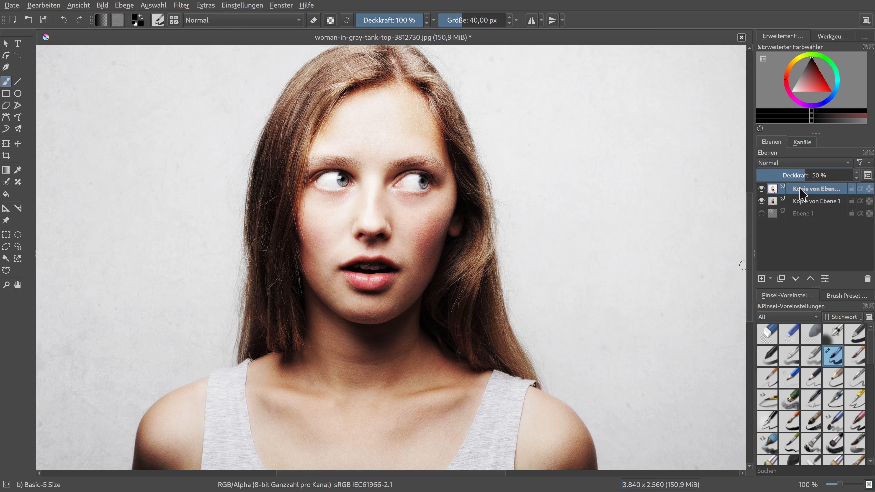
mouse_move(803, 195)
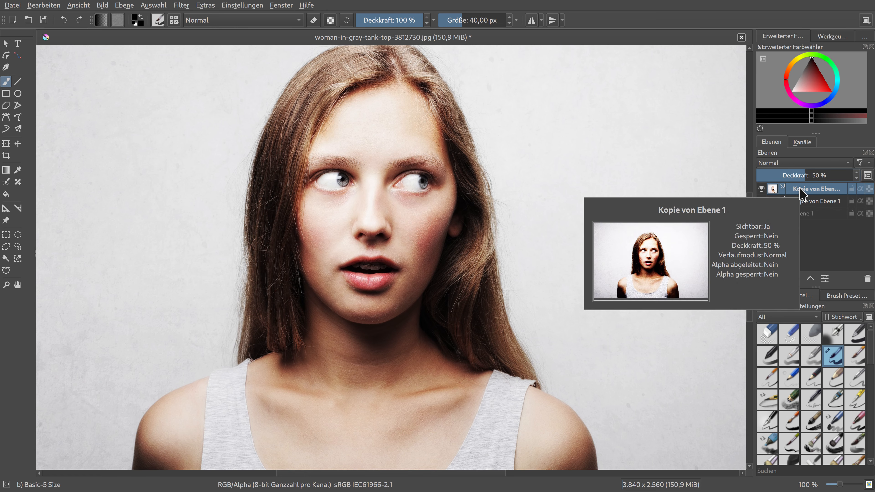
right_click(802, 195)
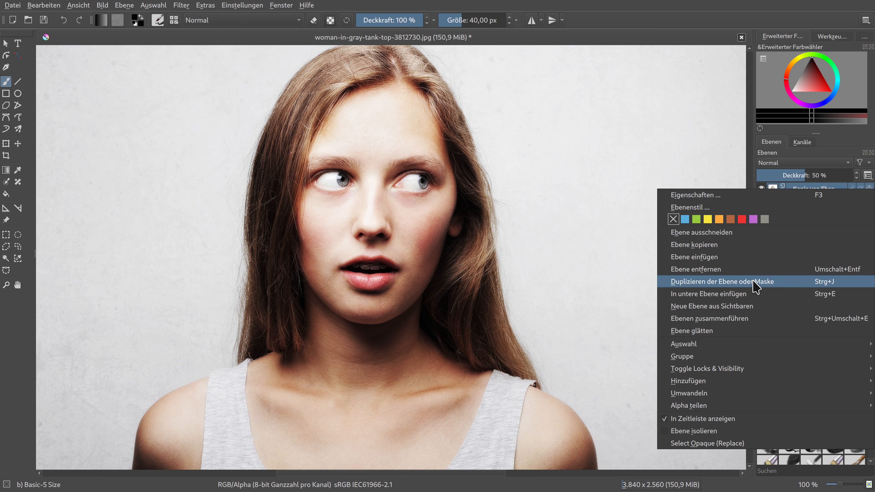
key("ctrl+e")
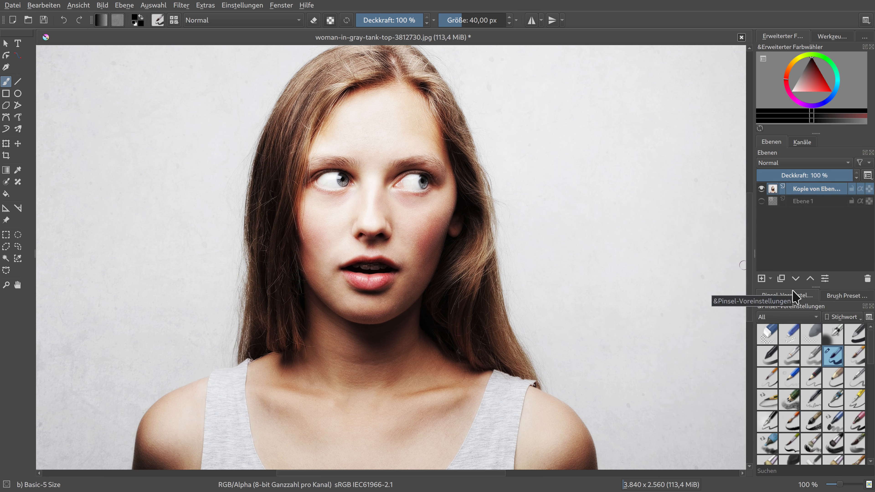
Duplicate the merged portrait layer, hide the lower copy and show the original Ebene 1.
left_click(781, 279)
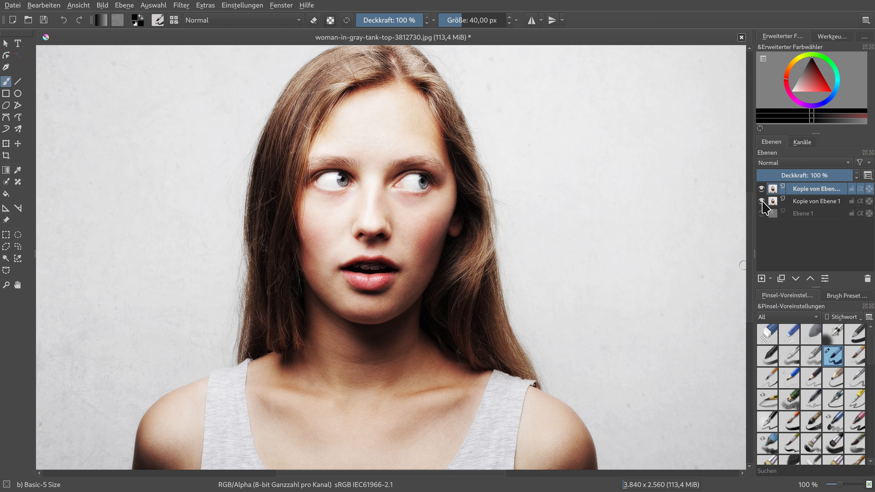
left_click(761, 201)
left_click(761, 214)
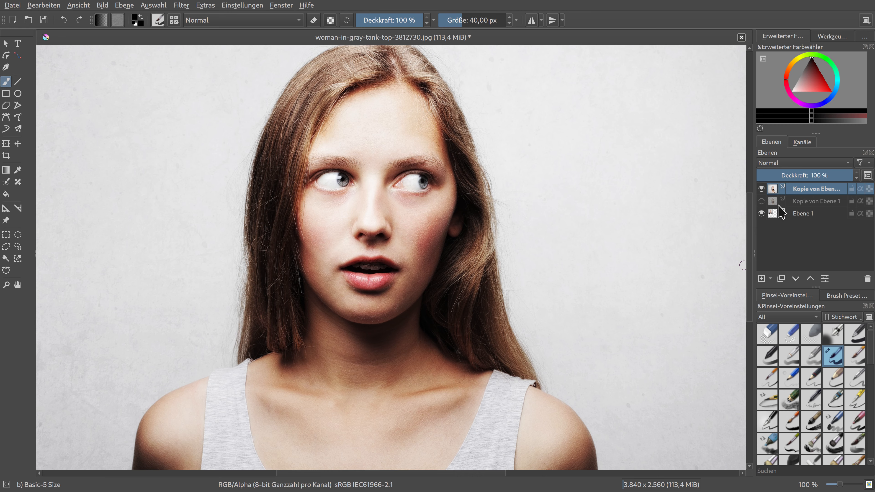
Compare the edited portrait with the original photo by switching the uppermost layer's visibility off and on.
left_click(761, 189)
left_click(761, 189)
left_click(762, 189)
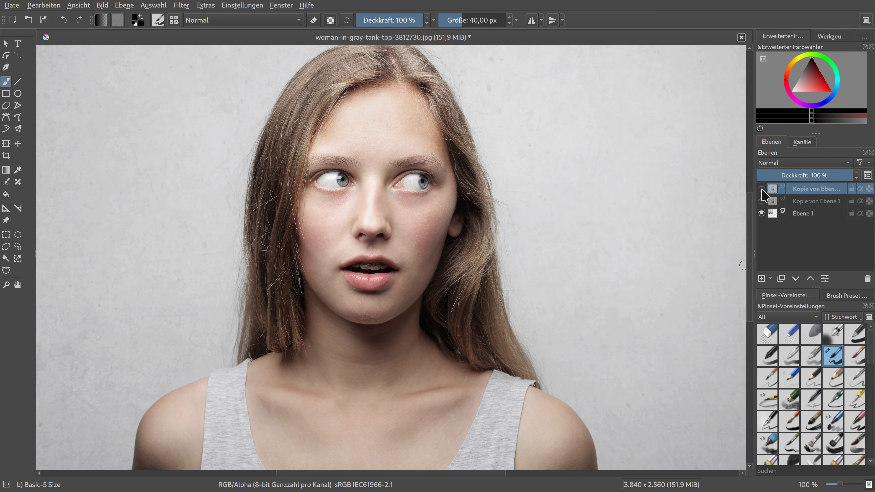
left_click(762, 189)
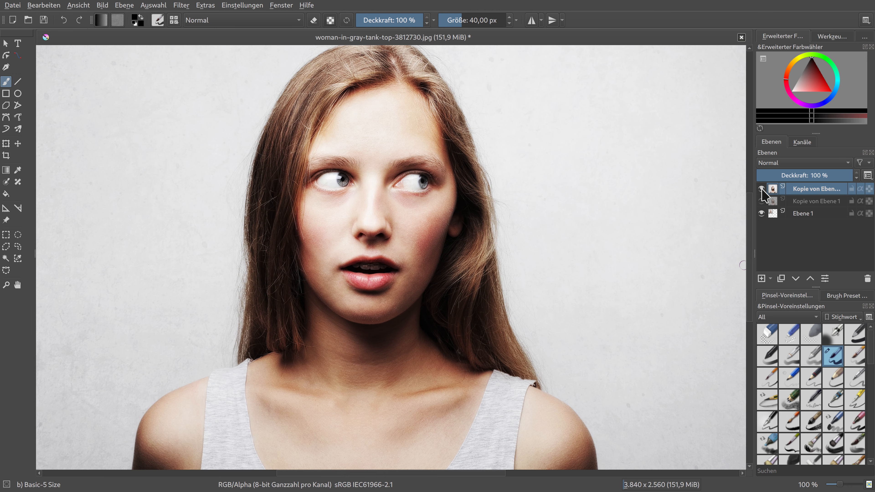
left_click(762, 189)
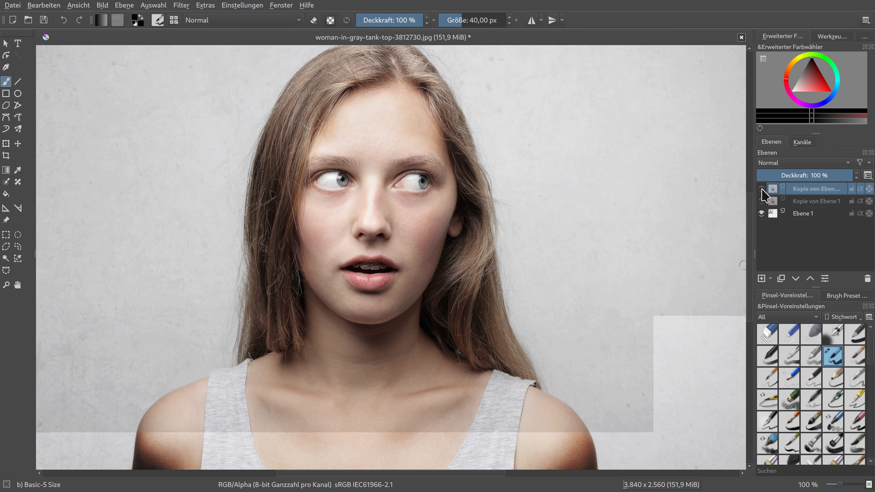
left_click(761, 189)
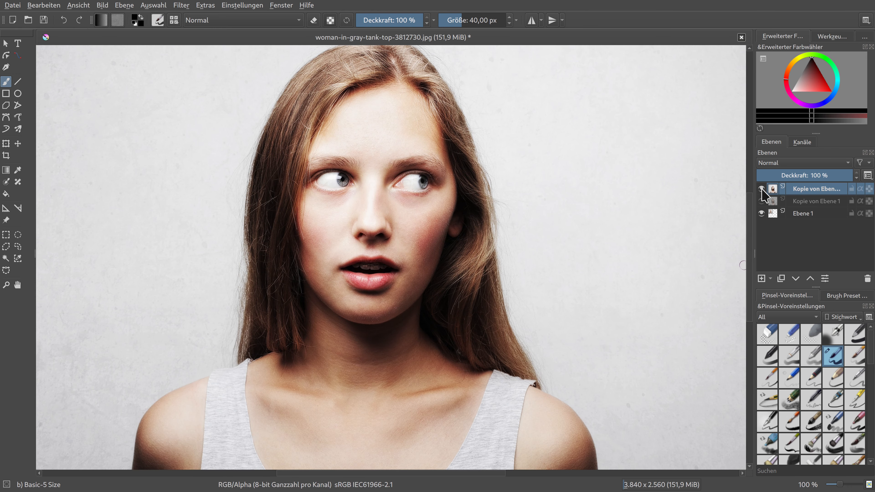